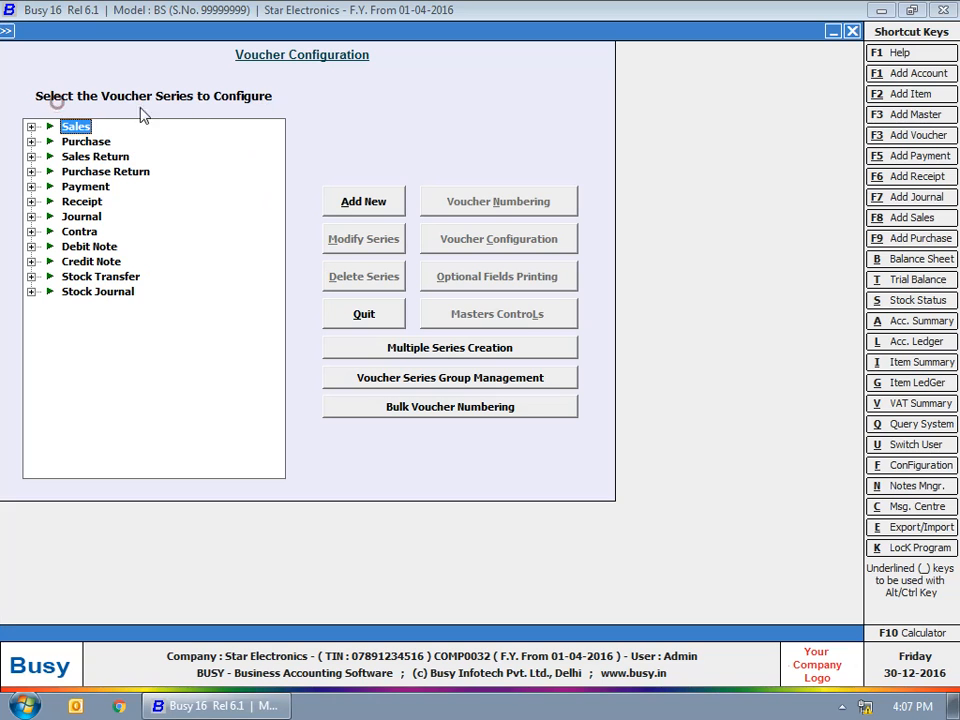
# Open the voucher numbering settings of the Main series under Sales and set the numbering type to Automatic.
pyautogui.click(31, 127)
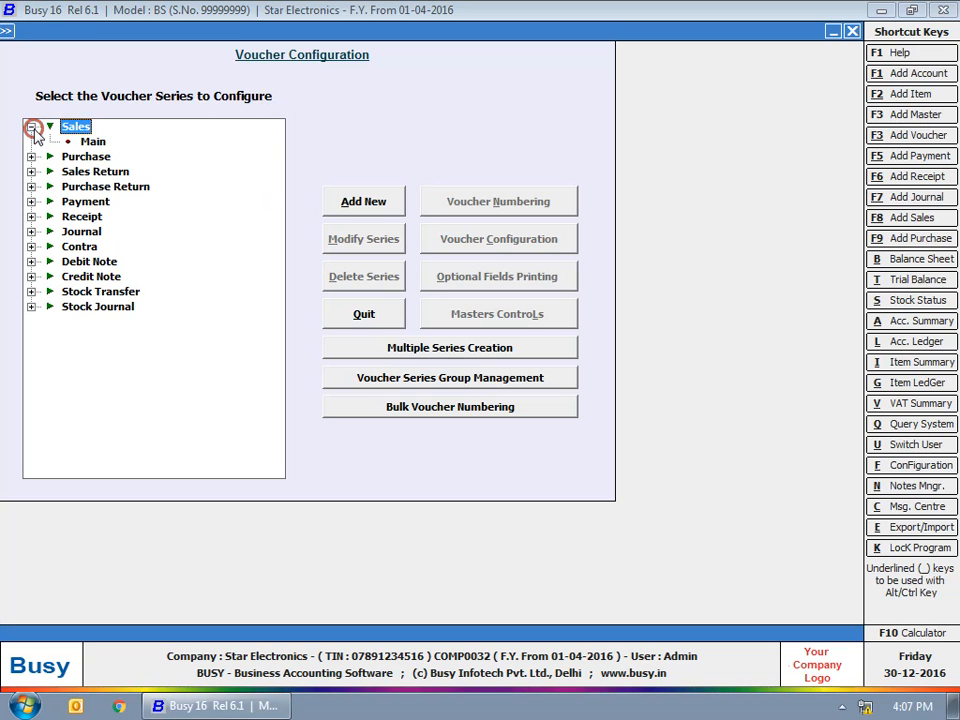
pyautogui.click(90, 142)
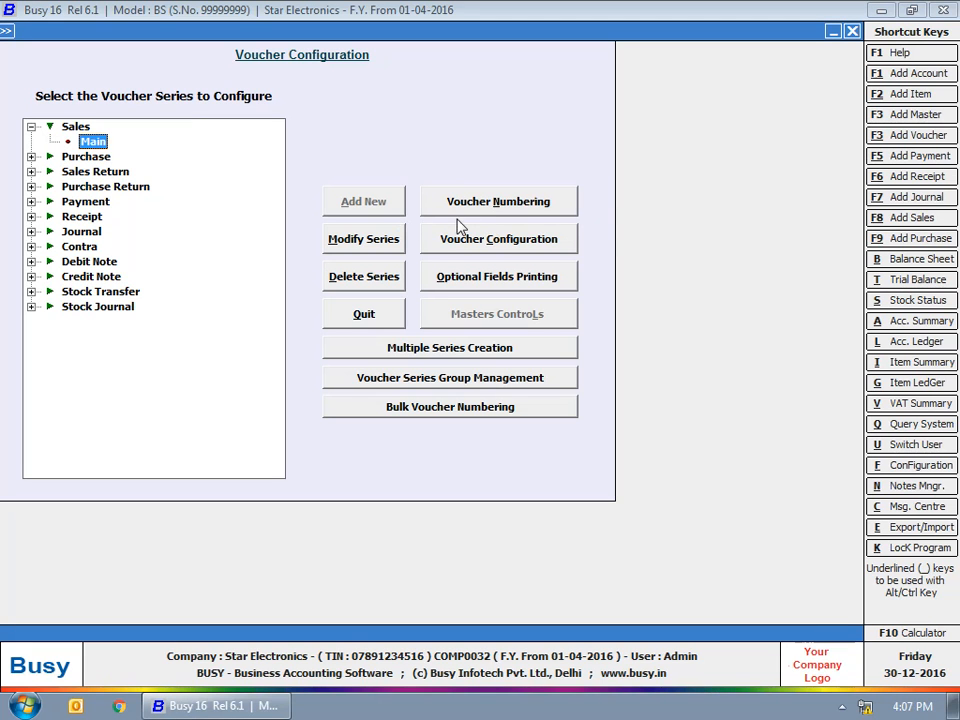
pyautogui.click(488, 216)
pyautogui.click(486, 204)
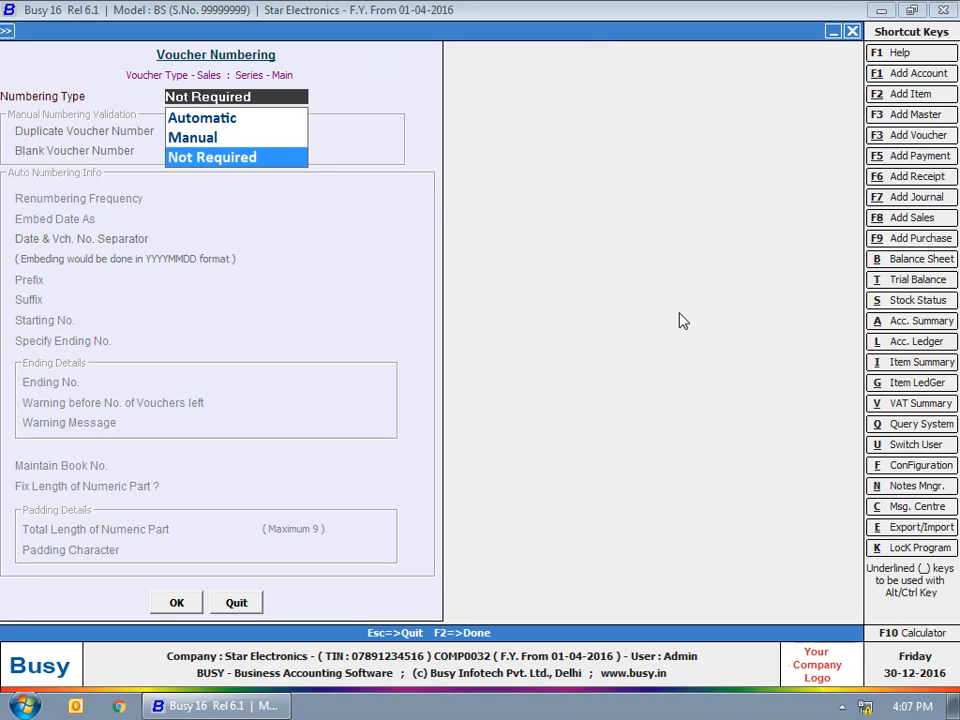
pyautogui.press('Up')
pyautogui.press('Up')
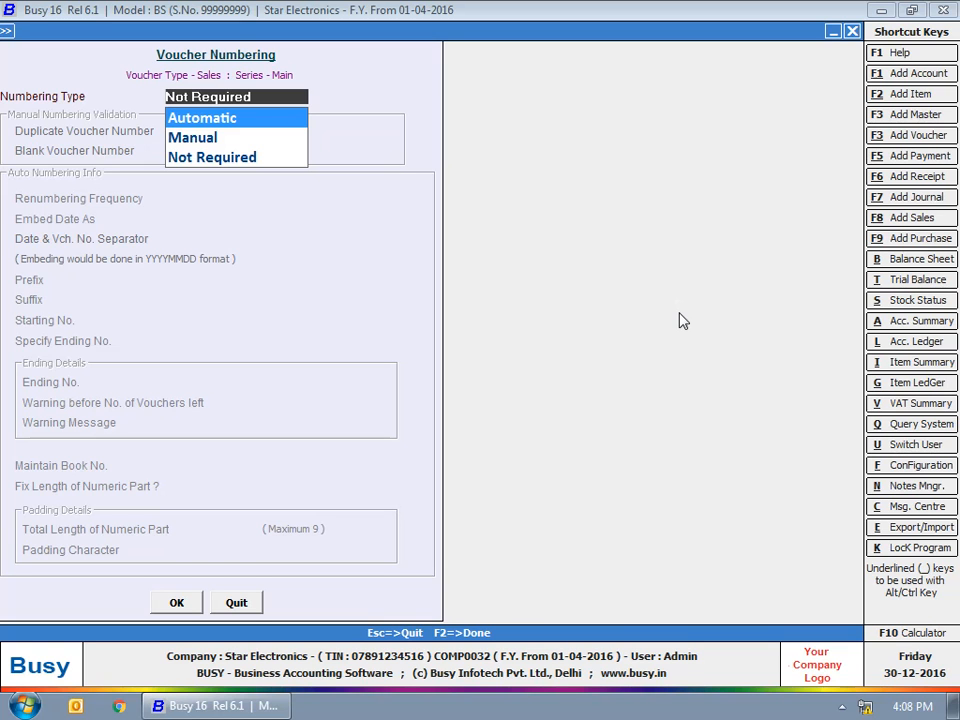
pyautogui.press('Return')
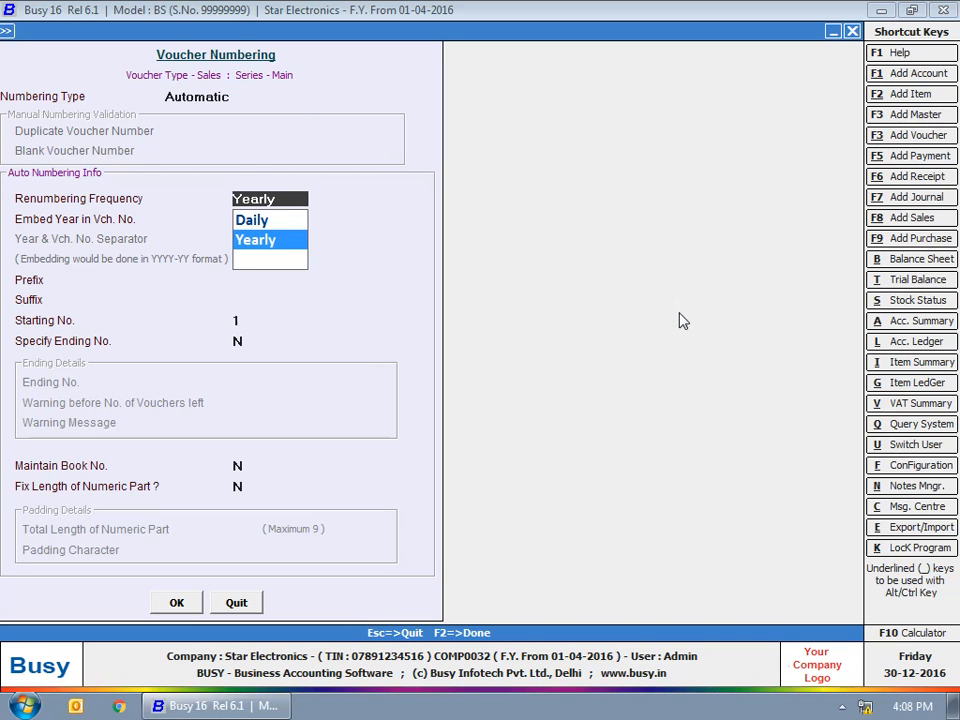
# Keep the renumbering frequency at Yearly after checking the Daily option.
pyautogui.press('Up')
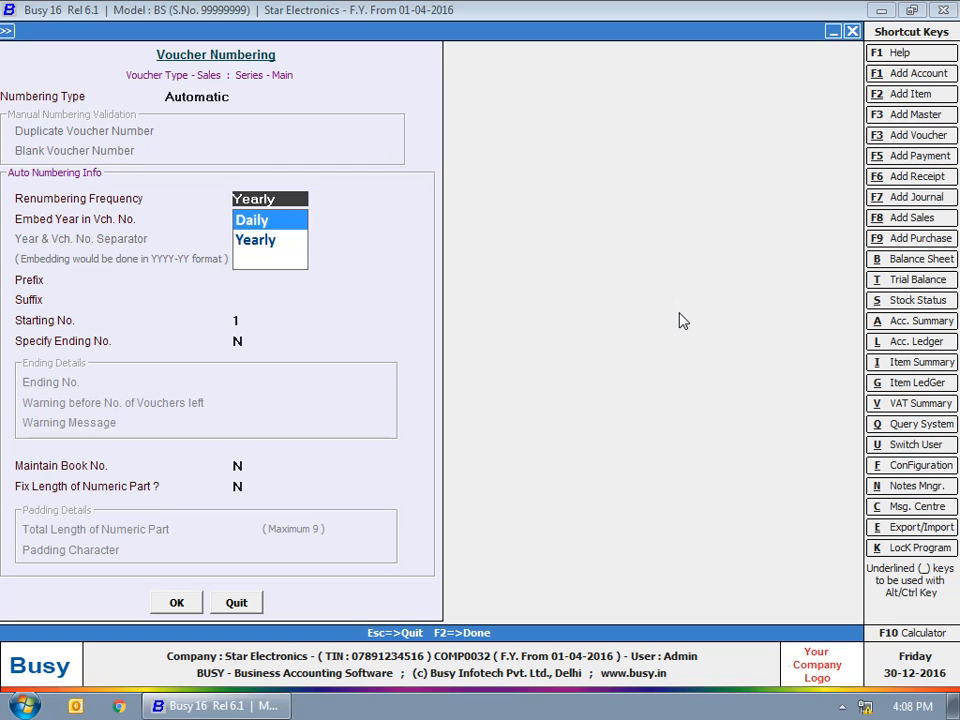
pyautogui.press('Down')
pyautogui.press('Return')
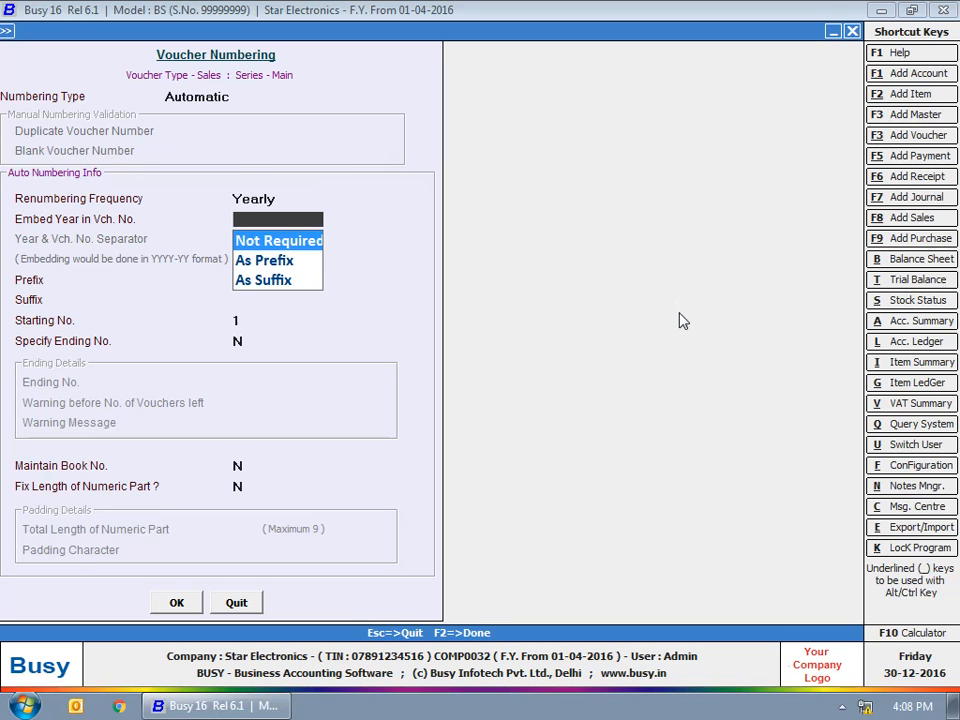
# Embed the year in the voucher number as a prefix, with "-" as the separator.
pyautogui.press('Down')
pyautogui.press('Down')
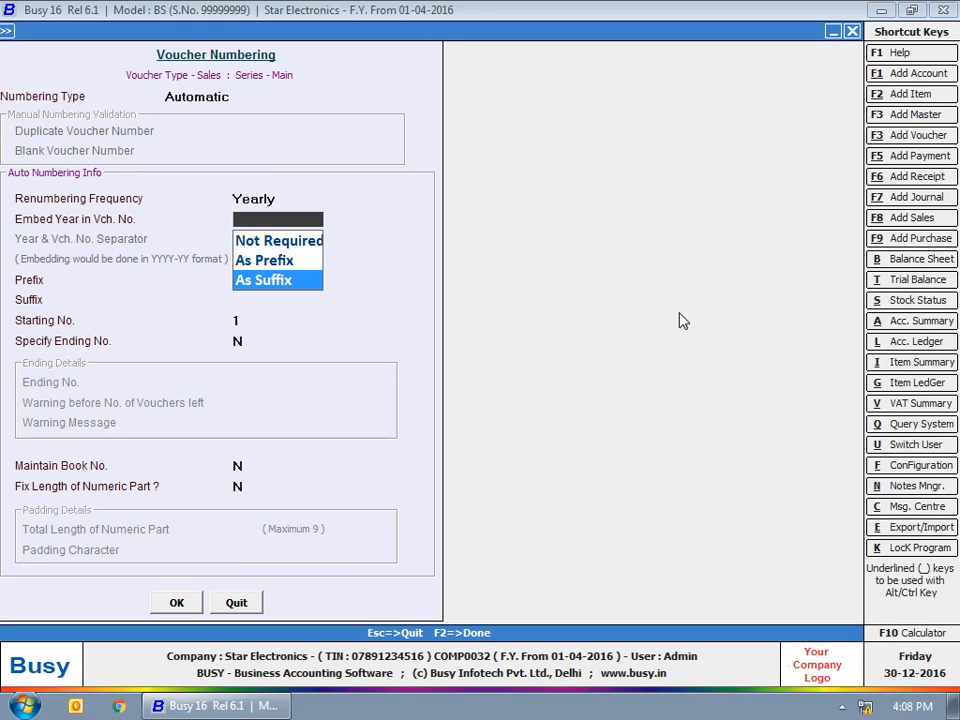
pyautogui.press('Up')
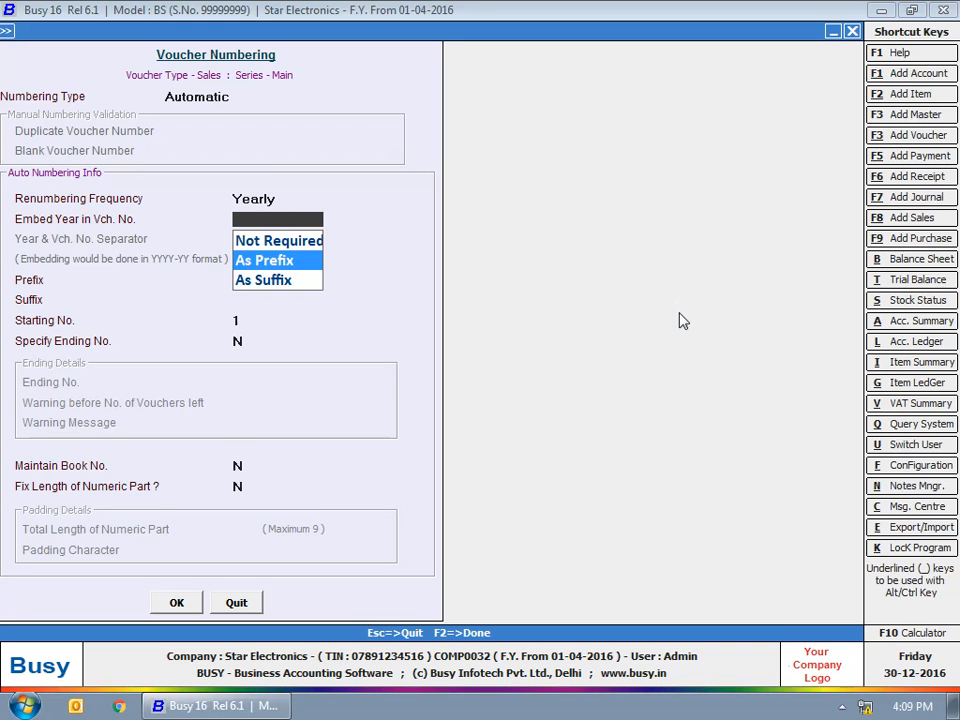
pyautogui.press('Return')
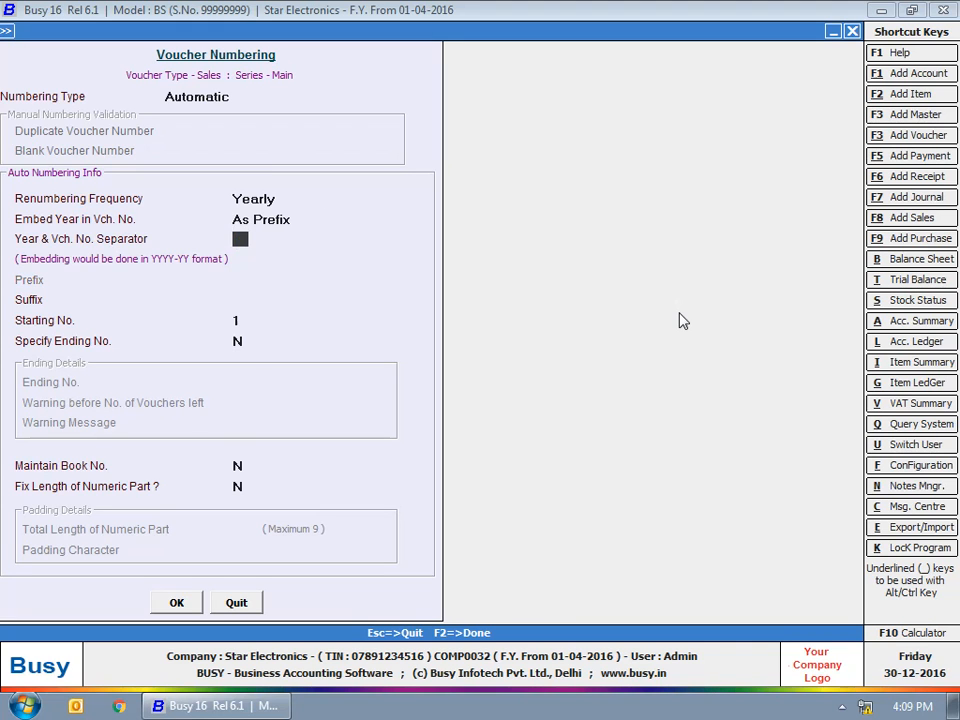
pyautogui.write('-')
# Leave the suffix blank, keep the starting number 1, and specify 100 as the ending number.
pyautogui.click(240, 300)
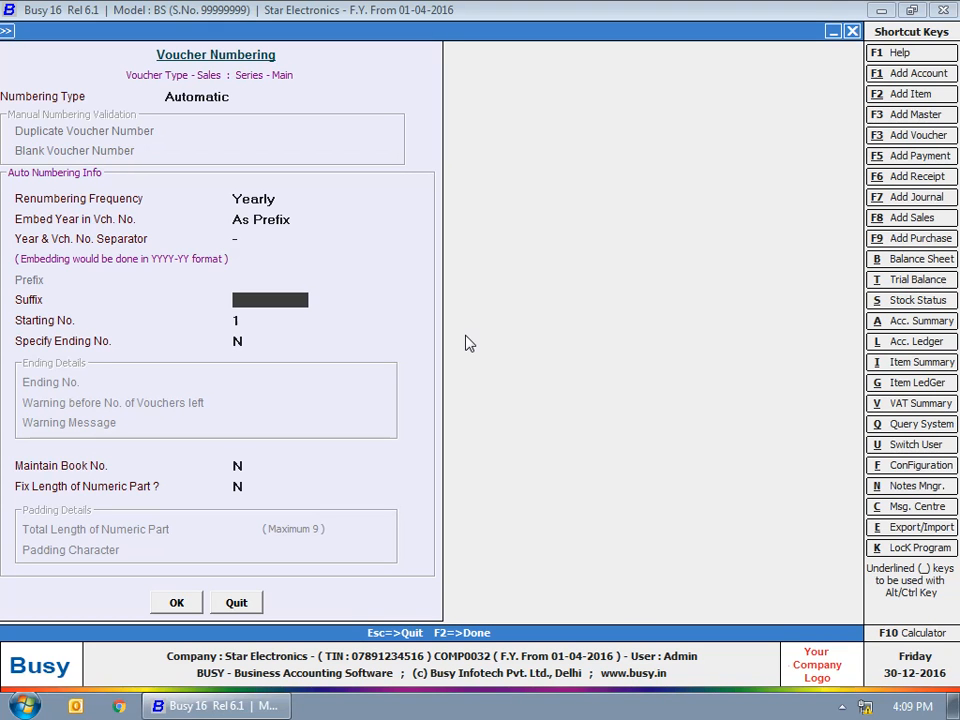
pyautogui.press('Return')
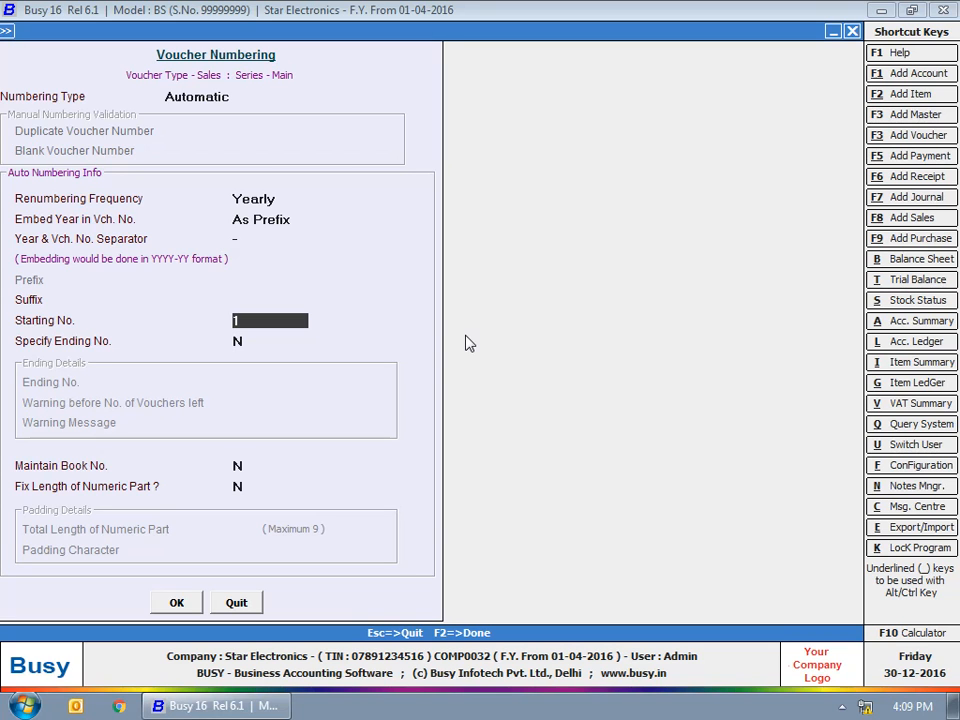
pyautogui.press('Return')
pyautogui.write('Y')
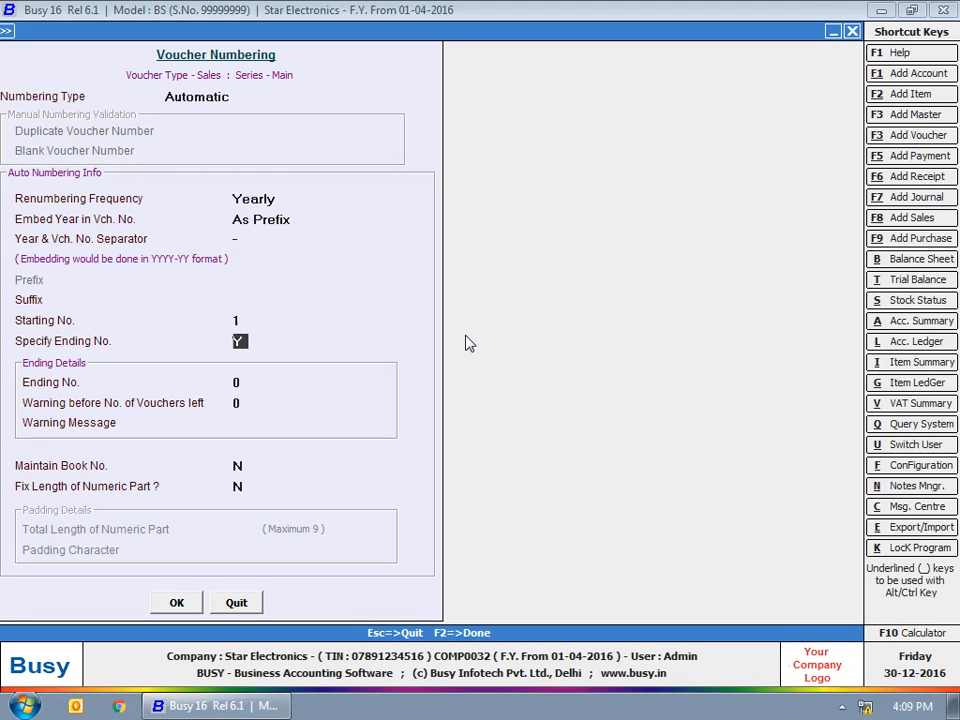
pyautogui.press('Return')
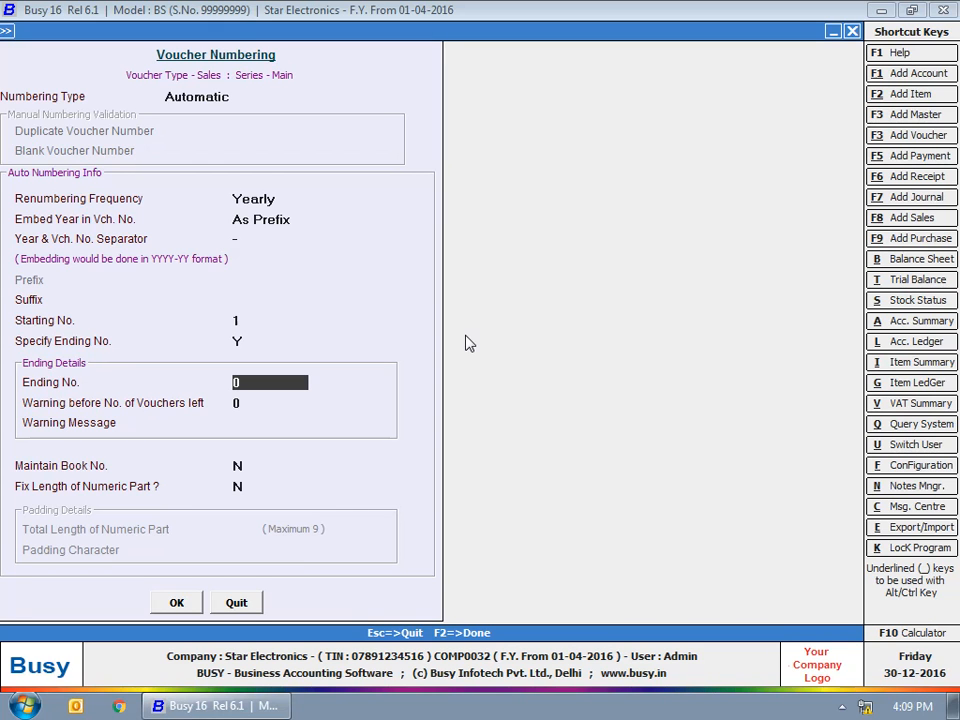
pyautogui.write('100')
pyautogui.press('Return')
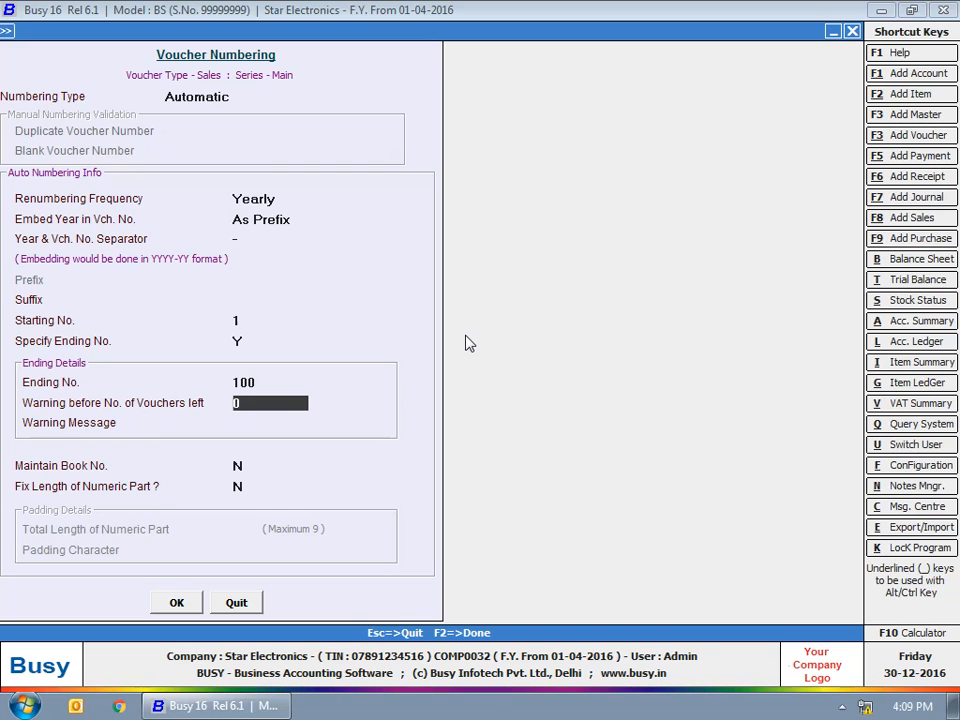
# Set the warning for when 10 vouchers are left, with the message "Due to Excise Restriction".
pyautogui.write('10')
pyautogui.press('Return')
pyautogui.write('Due t')
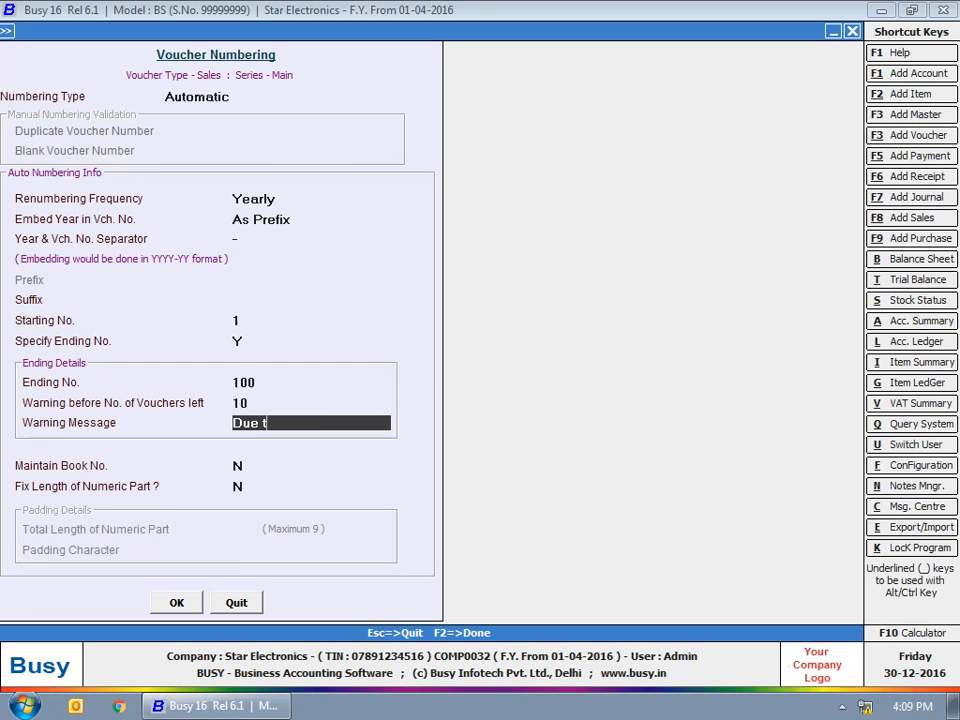
pyautogui.write('o Excise Rest')
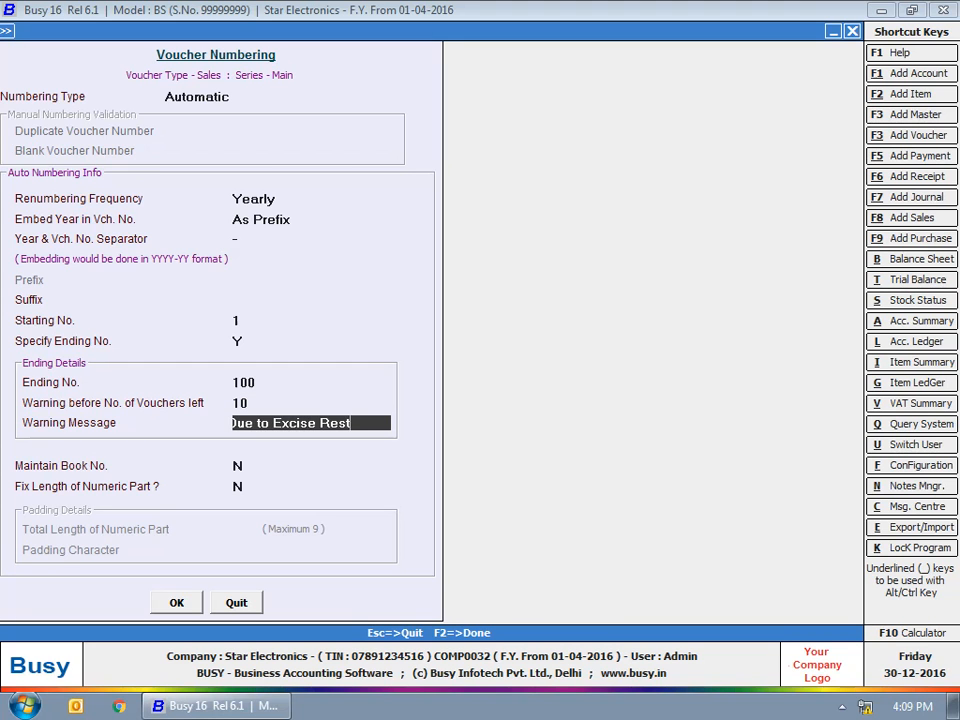
pyautogui.write('riction')
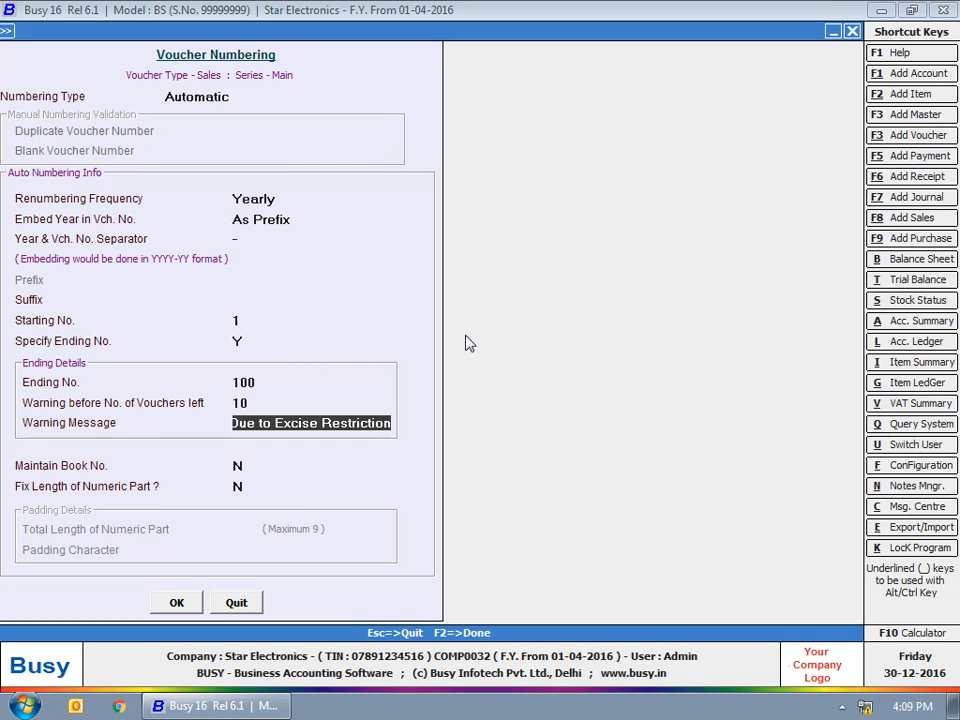
pyautogui.press('Return')
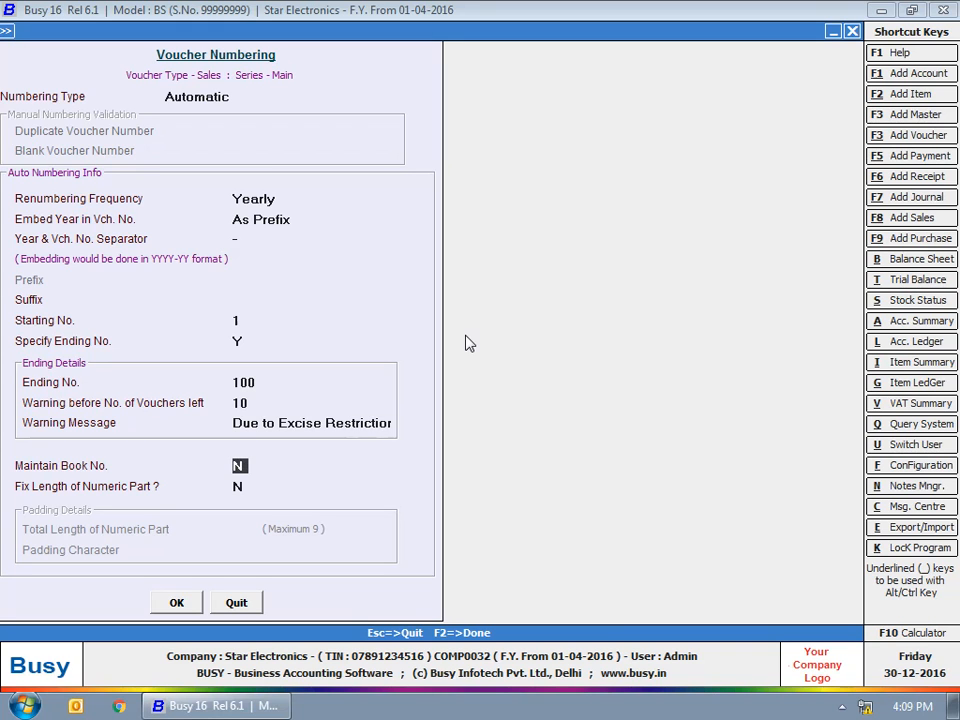
# Enable book number maintenance with a book size of 50.
pyautogui.write('Y')
pyautogui.press('Return')
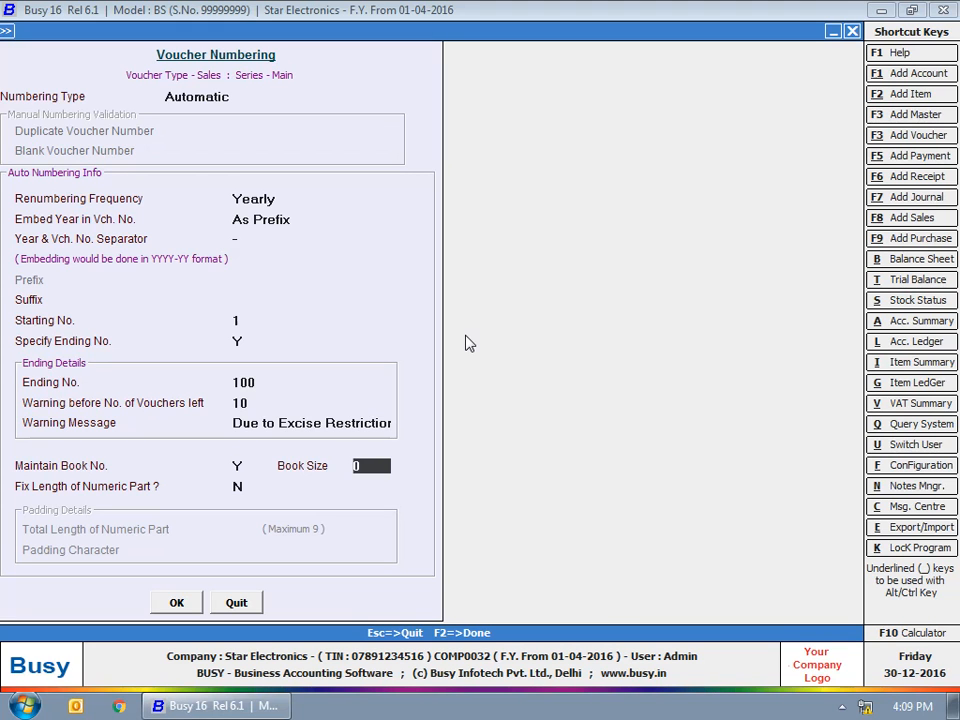
pyautogui.write('50')
pyautogui.press('Return')
# Fix the length of the numeric part at 4 and use 0 as the padding character.
pyautogui.write('Y')
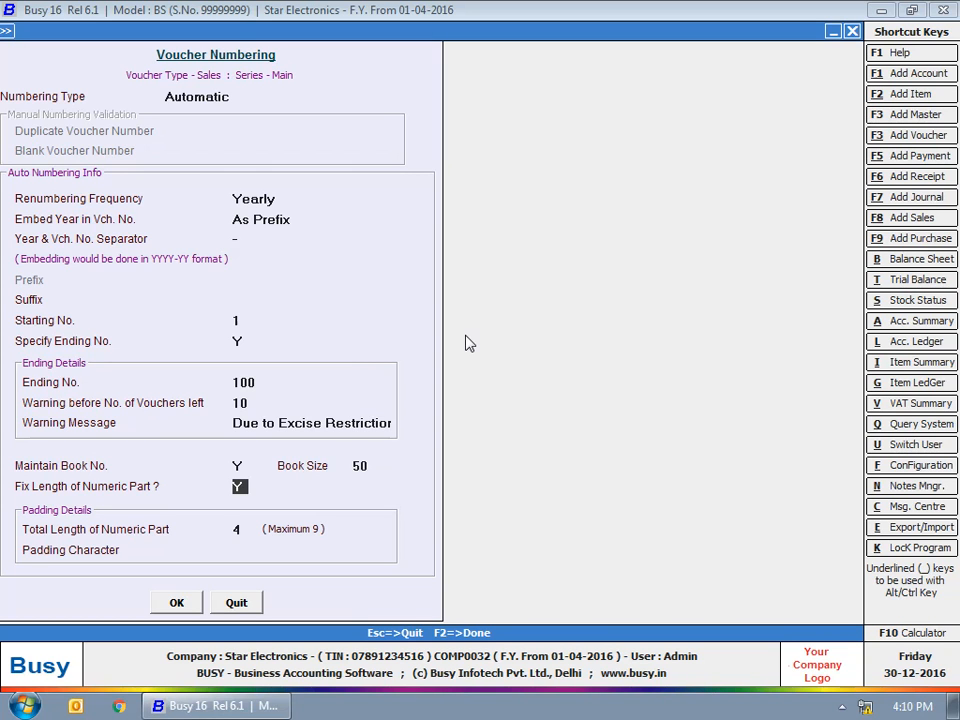
pyautogui.press('Return')
pyautogui.press('Return')
pyautogui.write('0')
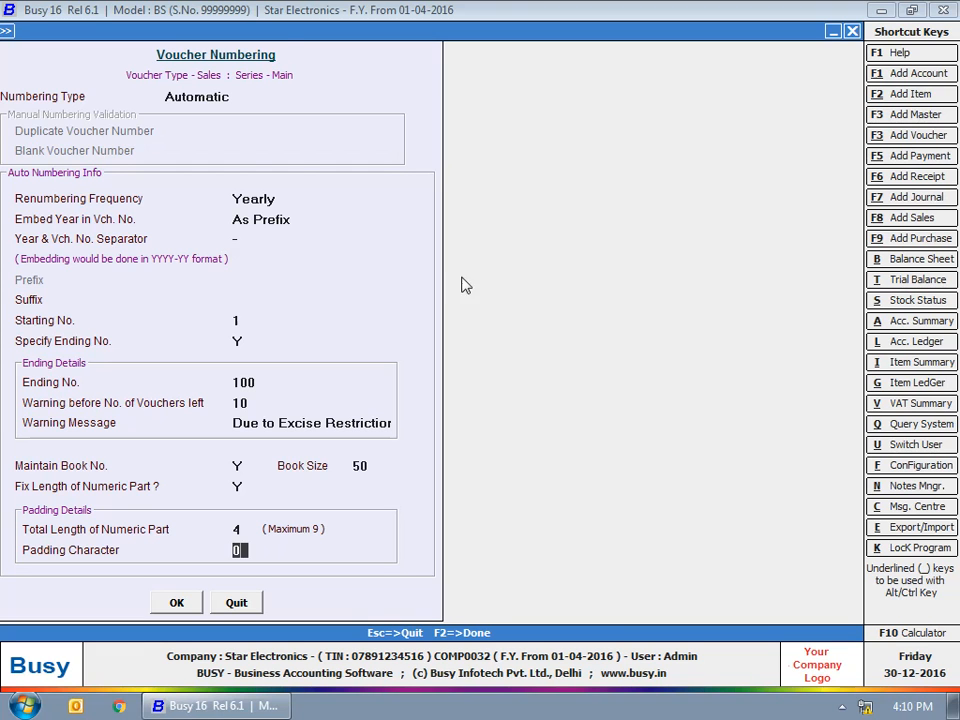
# Try the Manual numbering type with both duplicate and blank voucher numbers set to Don't Allow.
pyautogui.click(250, 96)
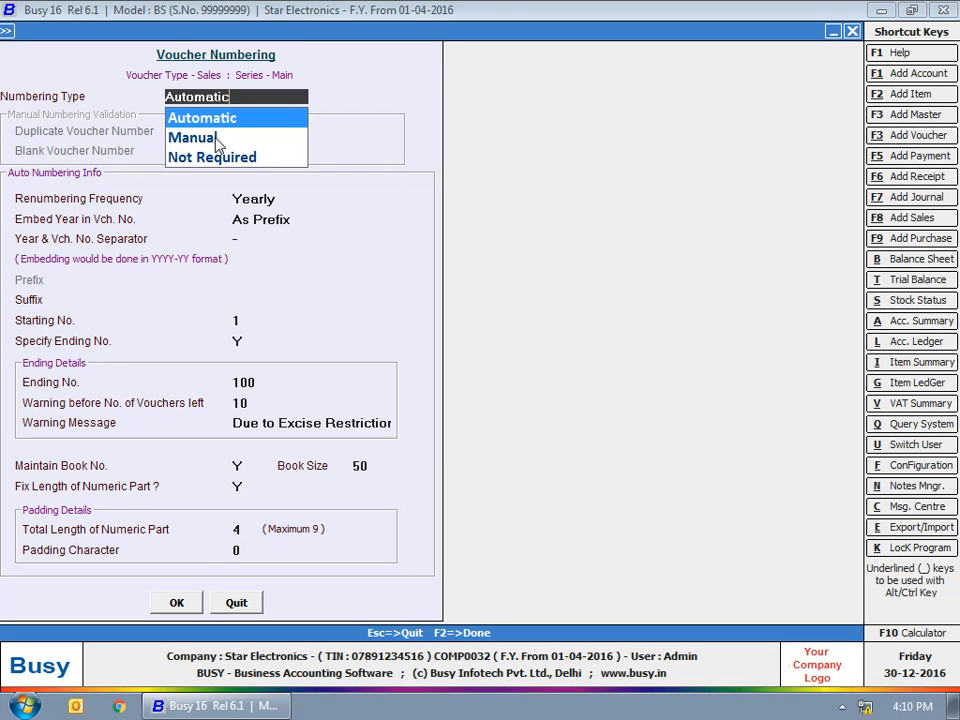
pyautogui.click(215, 139)
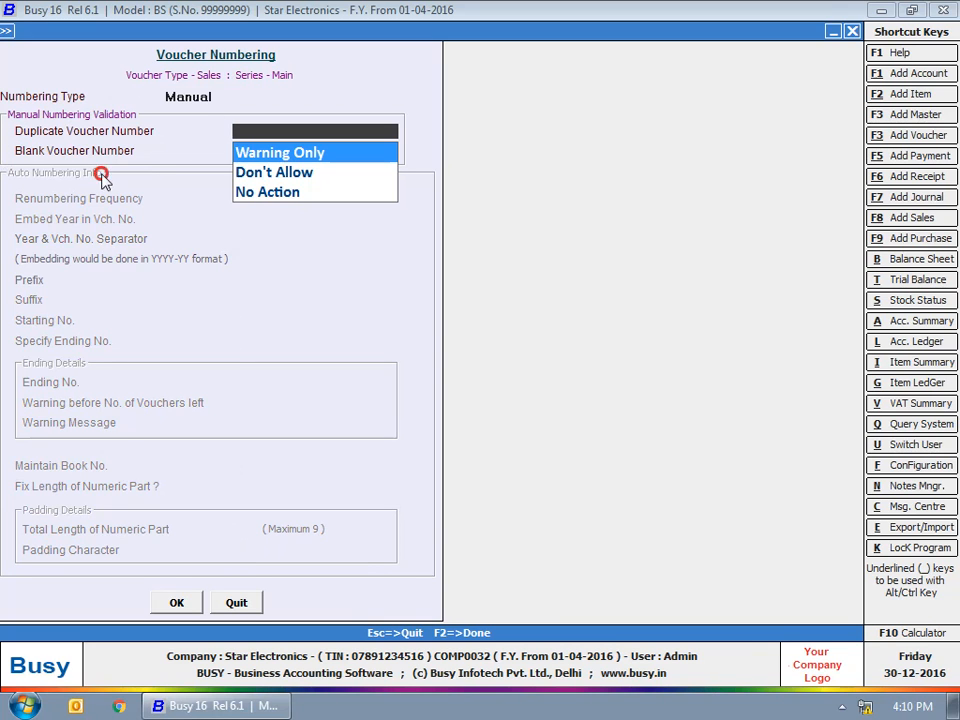
pyautogui.click(279, 176)
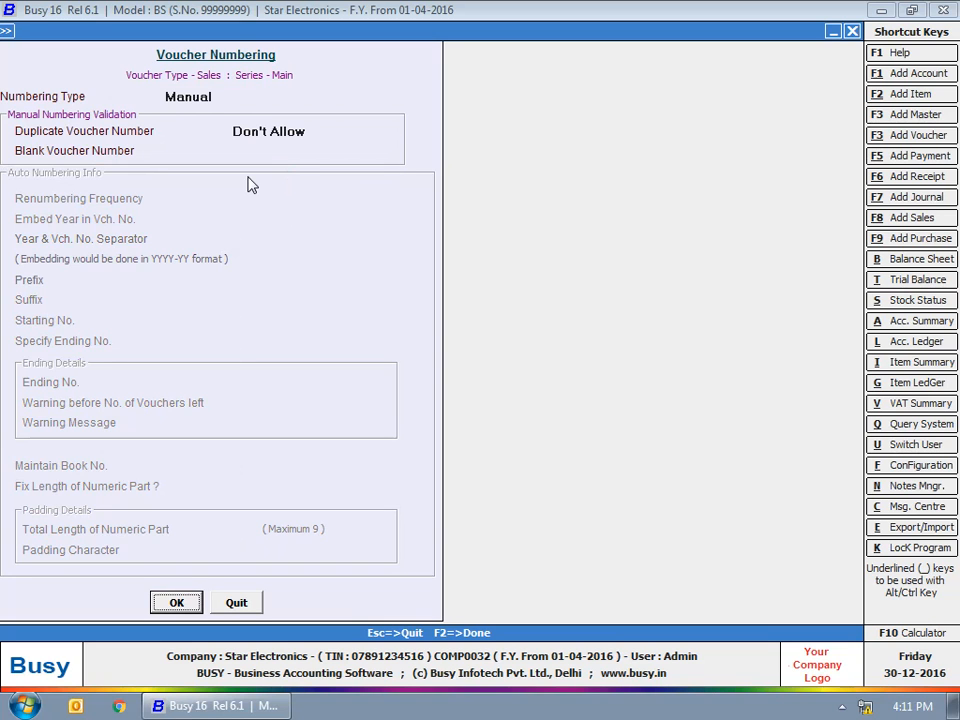
pyautogui.click(256, 137)
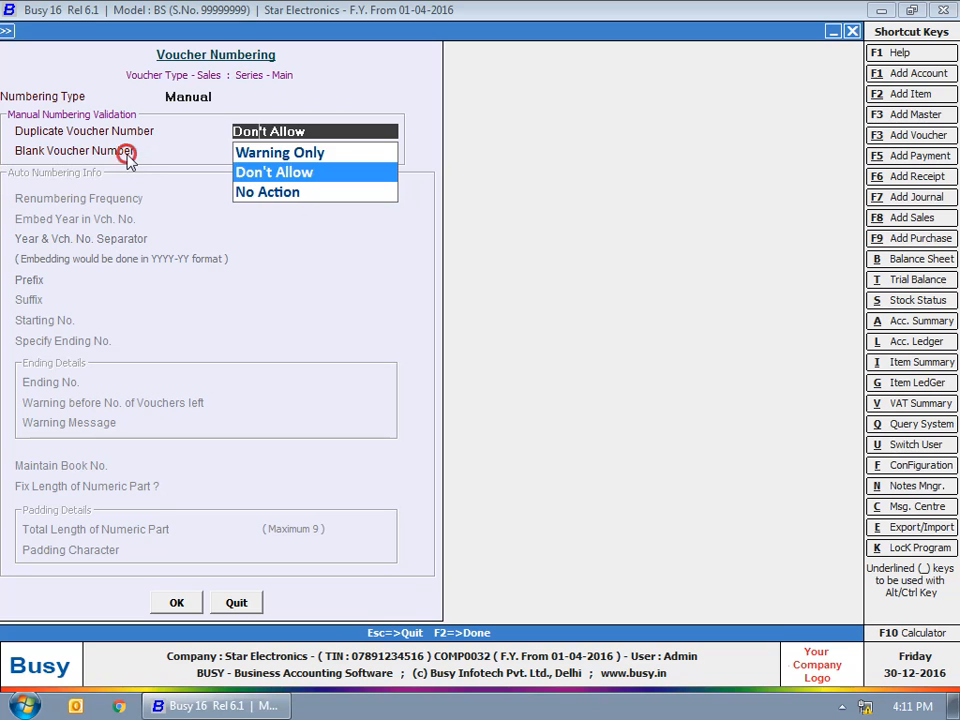
pyautogui.press('Return')
pyautogui.click(250, 198)
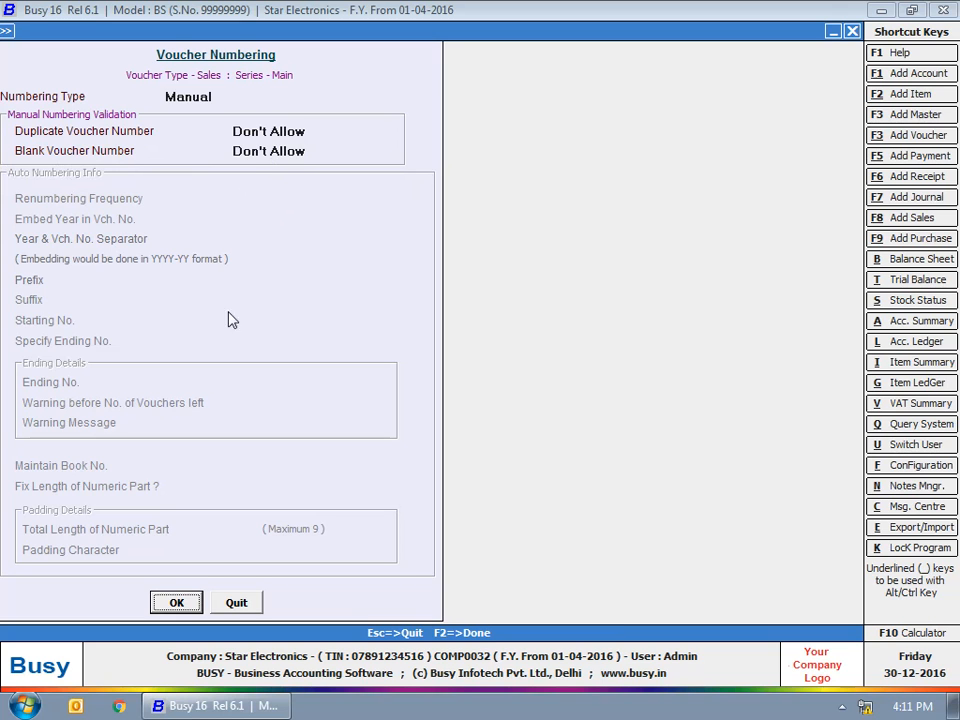
# Try the Not Required numbering type, and return the numbering type to Automatic.
pyautogui.click(194, 96)
pyautogui.click(194, 158)
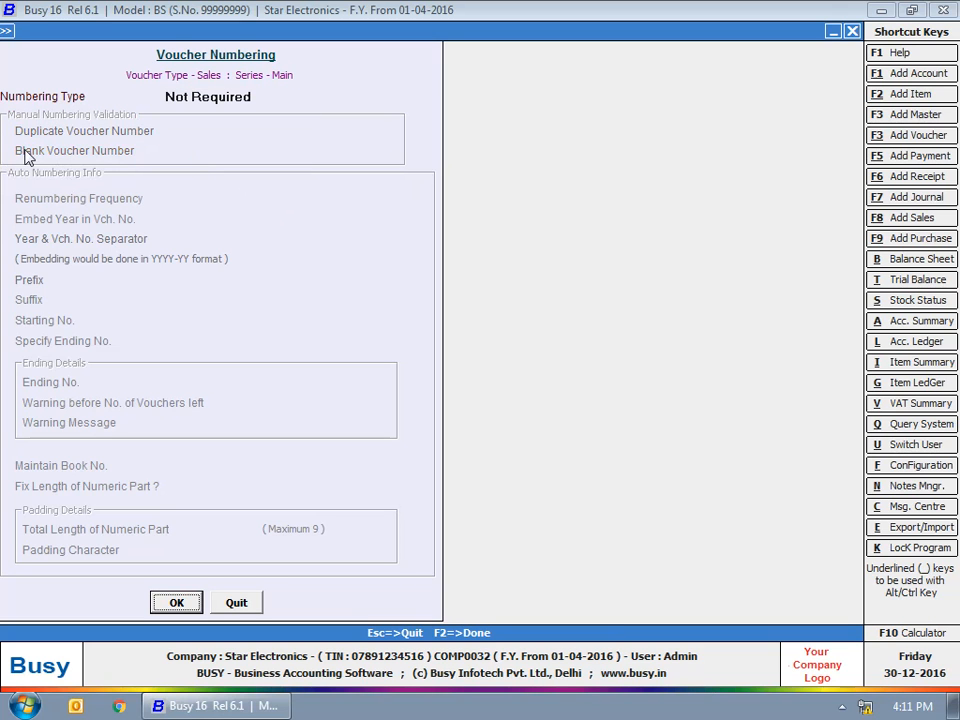
pyautogui.click(200, 100)
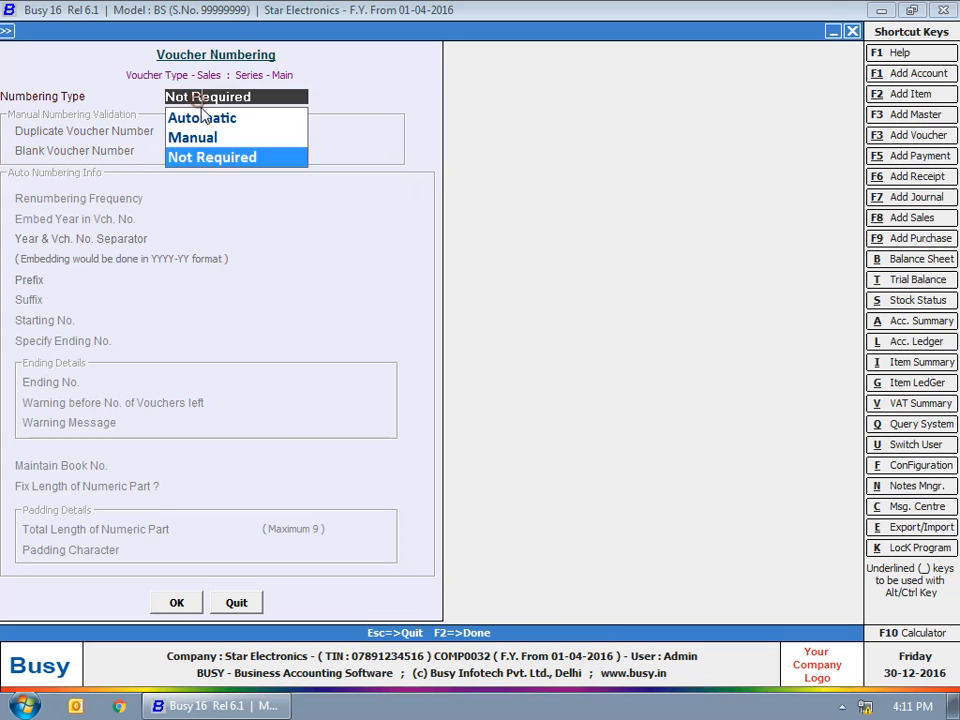
pyautogui.click(201, 118)
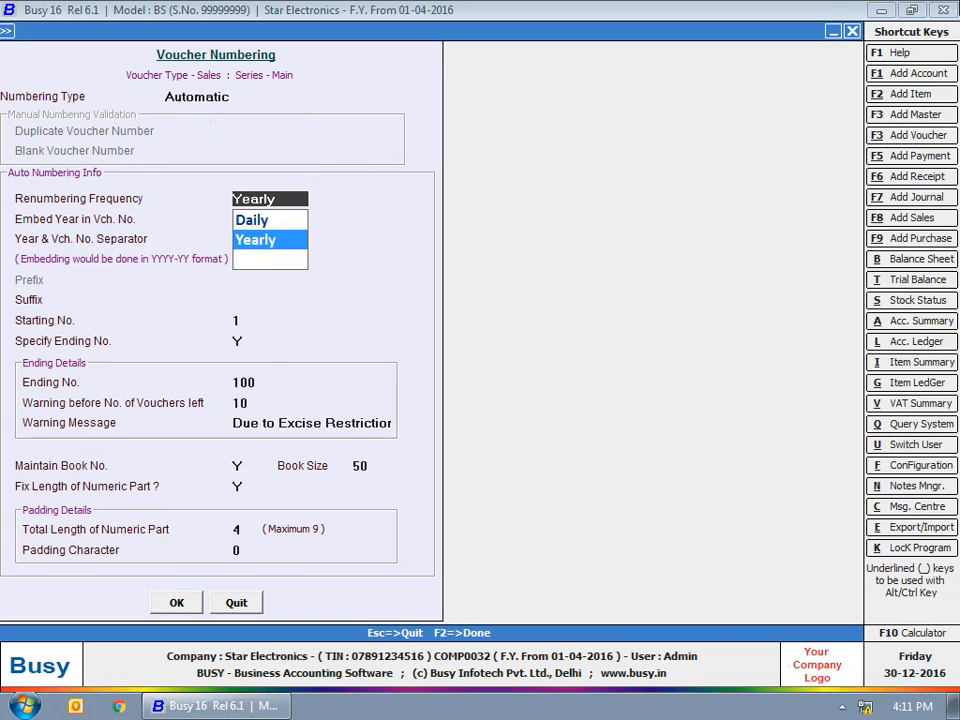
# Save the voucher numbering settings and decline renumbering all vouchers of the Main sales series.
pyautogui.click(181, 601)
pyautogui.click(186, 602)
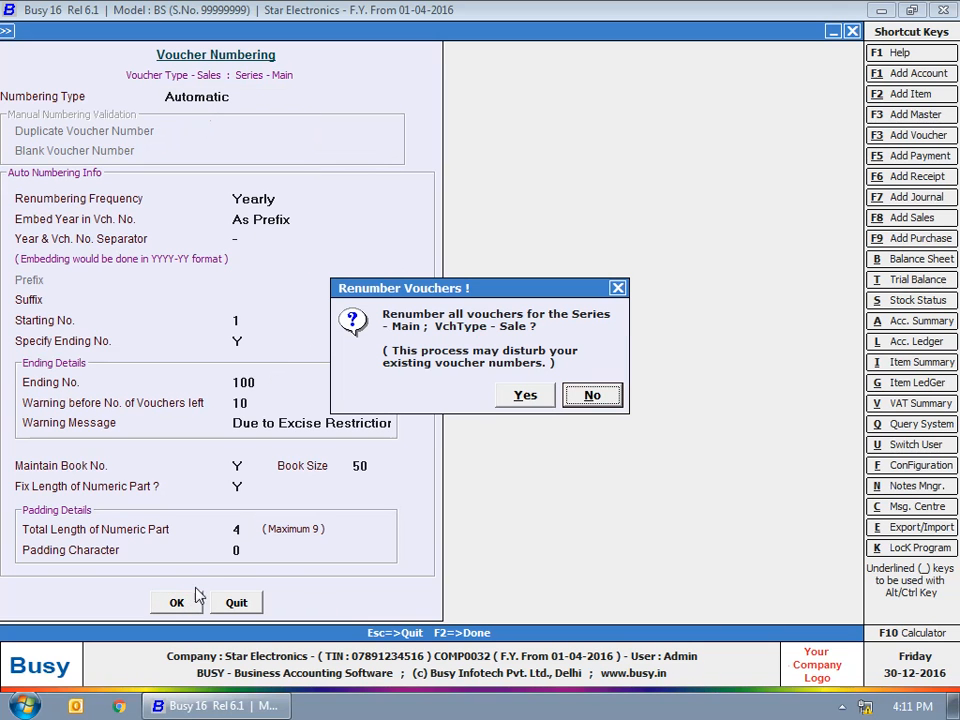
pyautogui.click(568, 398)
pyautogui.click(65, 121)
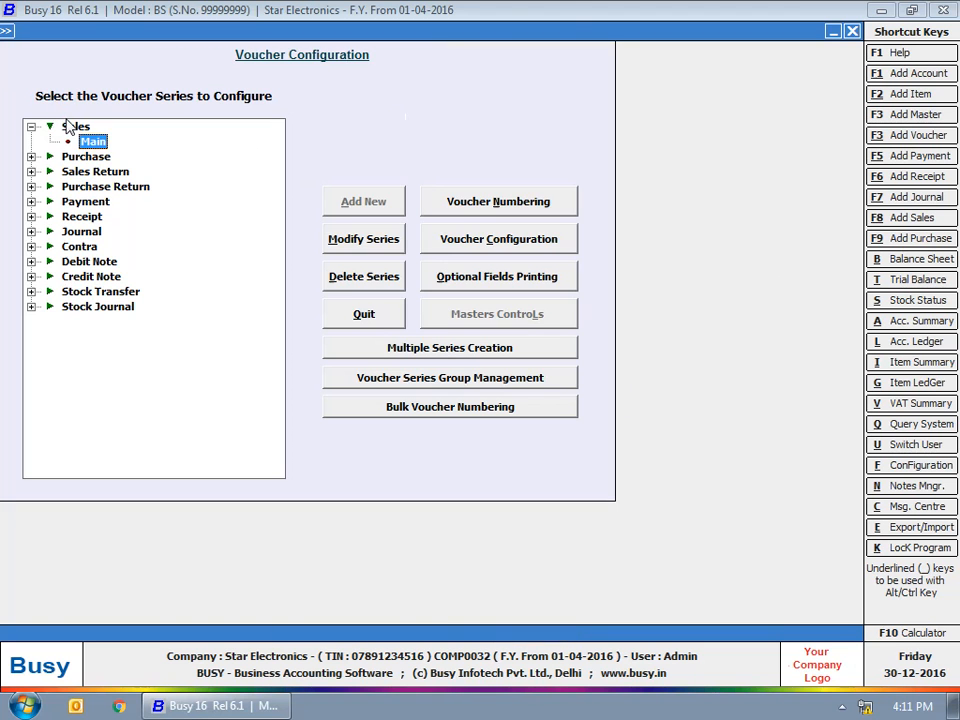
# Close the voucher configuration and start a new sales voucher in the Main series.
pyautogui.click(852, 31)
pyautogui.click(155, 66)
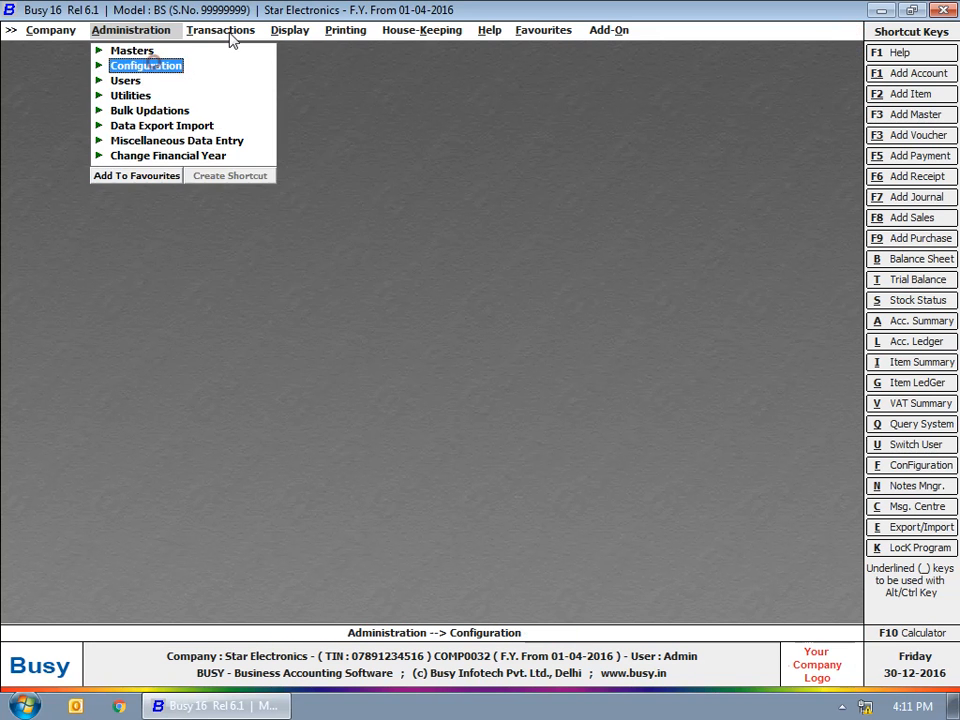
pyautogui.click(220, 30)
pyautogui.click(219, 50)
pyautogui.click(245, 68)
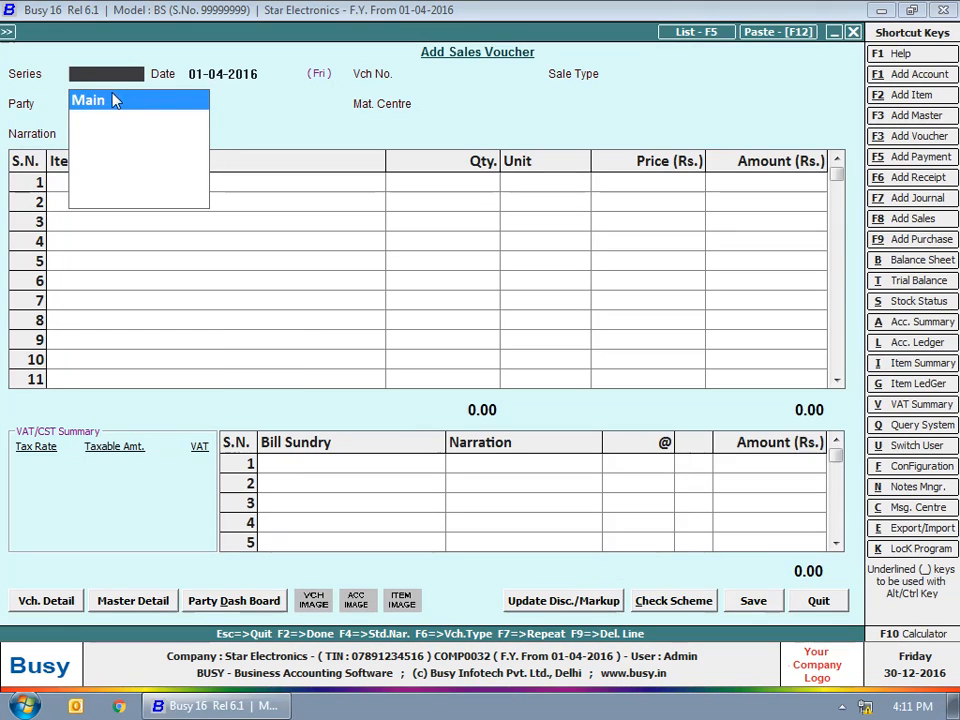
pyautogui.click(97, 104)
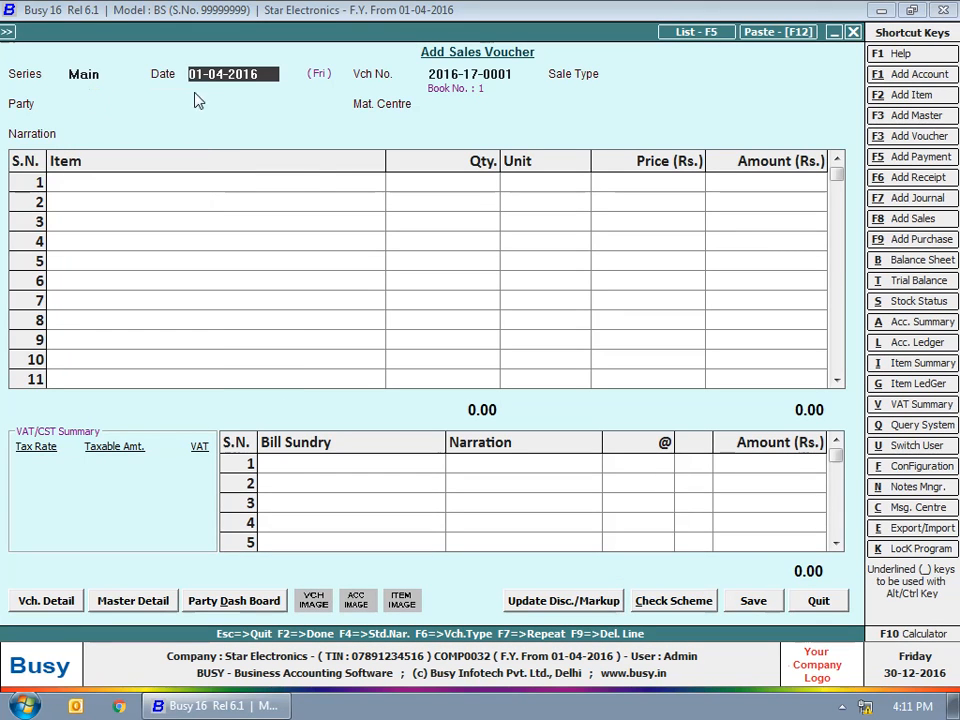
# Accept 01-04-2016 as the voucher and stock updation dates, and go to the automatically generated voucher number.
pyautogui.press('Return')
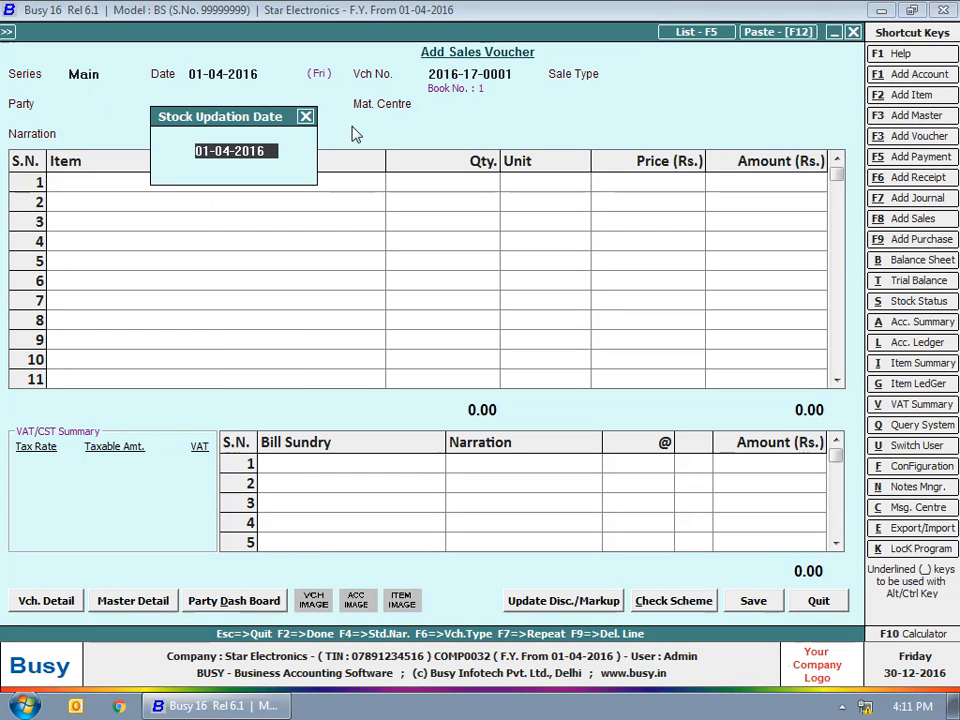
pyautogui.press('Escape')
pyautogui.press('Return')
pyautogui.press('Return')
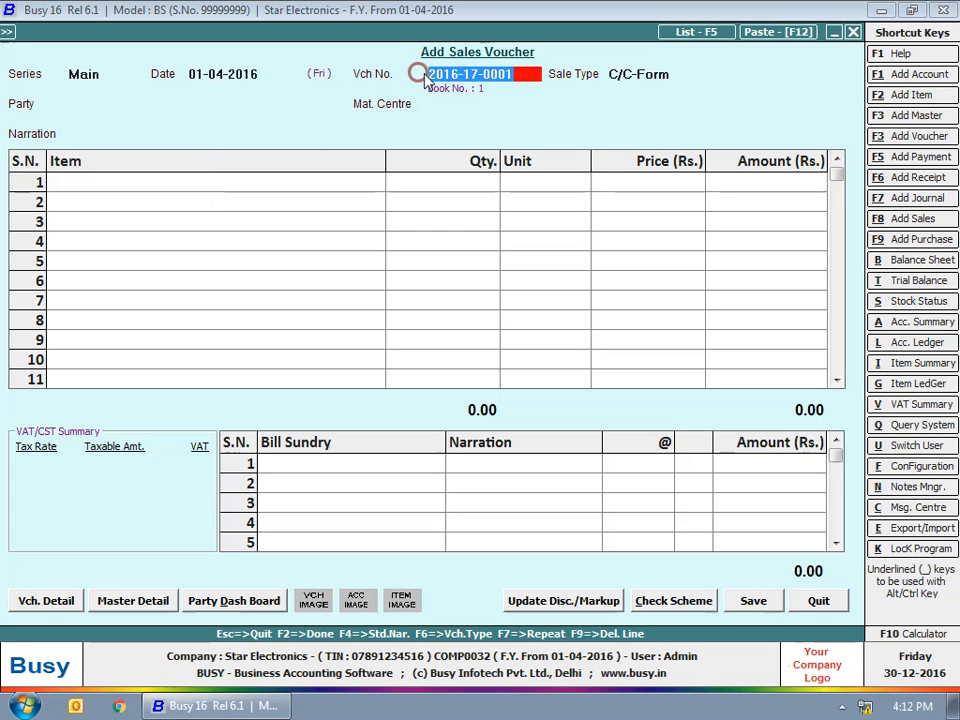
# Try to delete a digit from the numeric part of the sales voucher's automatic number.
pyautogui.moveTo(461, 76); pyautogui.dragTo(524, 80)
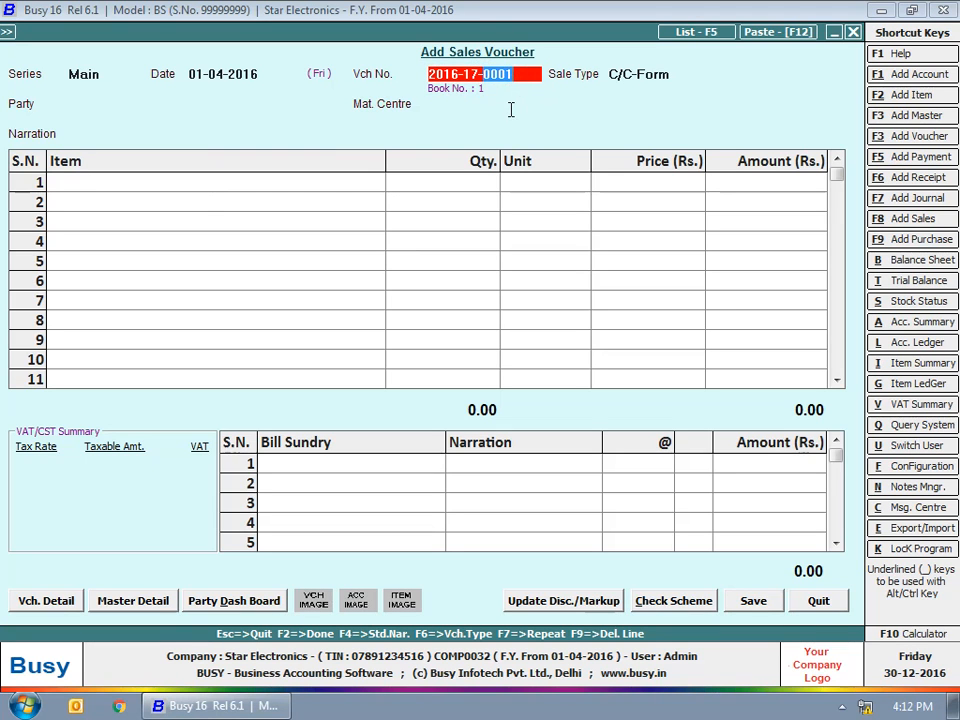
pyautogui.click(493, 79)
pyautogui.press('BackSpace')
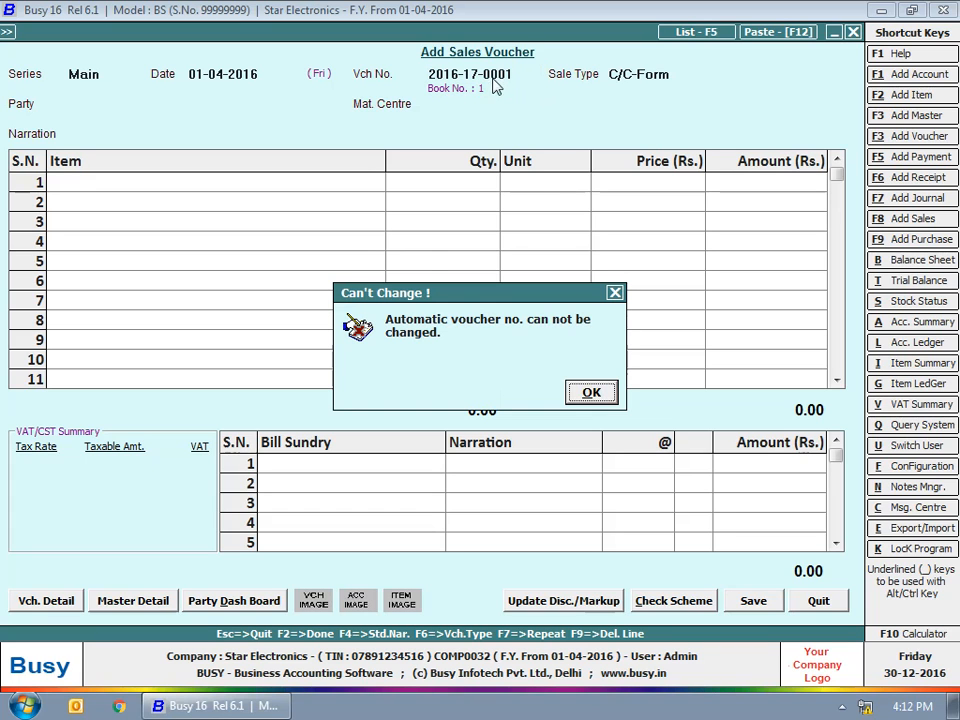
pyautogui.click(605, 396)
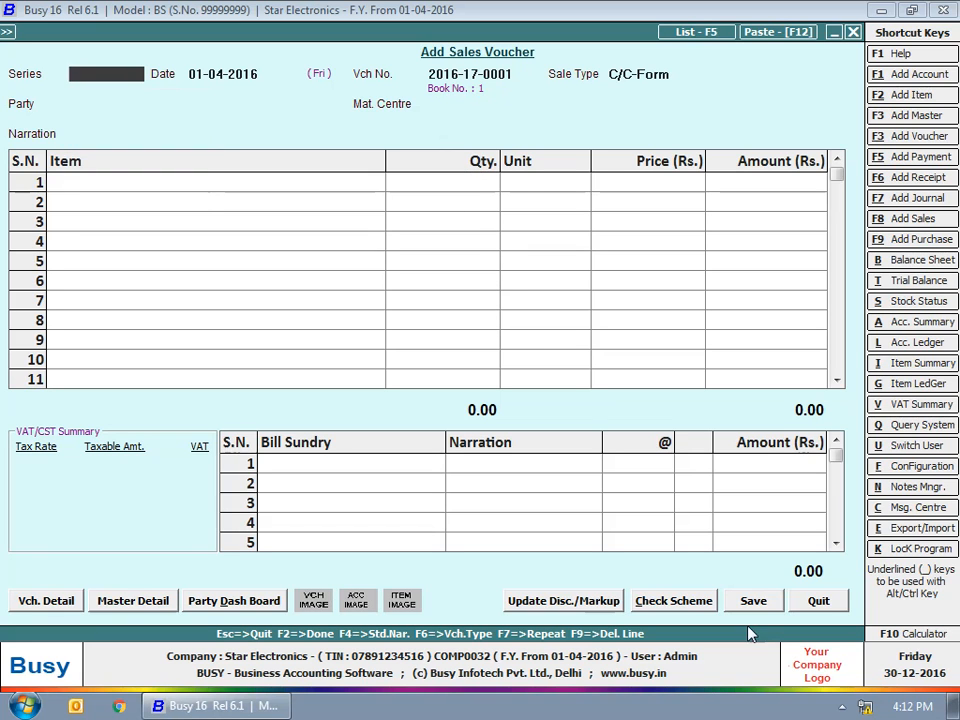
# Quit the new sales voucher without saving it and return to the empty main window.
pyautogui.press('Escape')
pyautogui.press('Return')
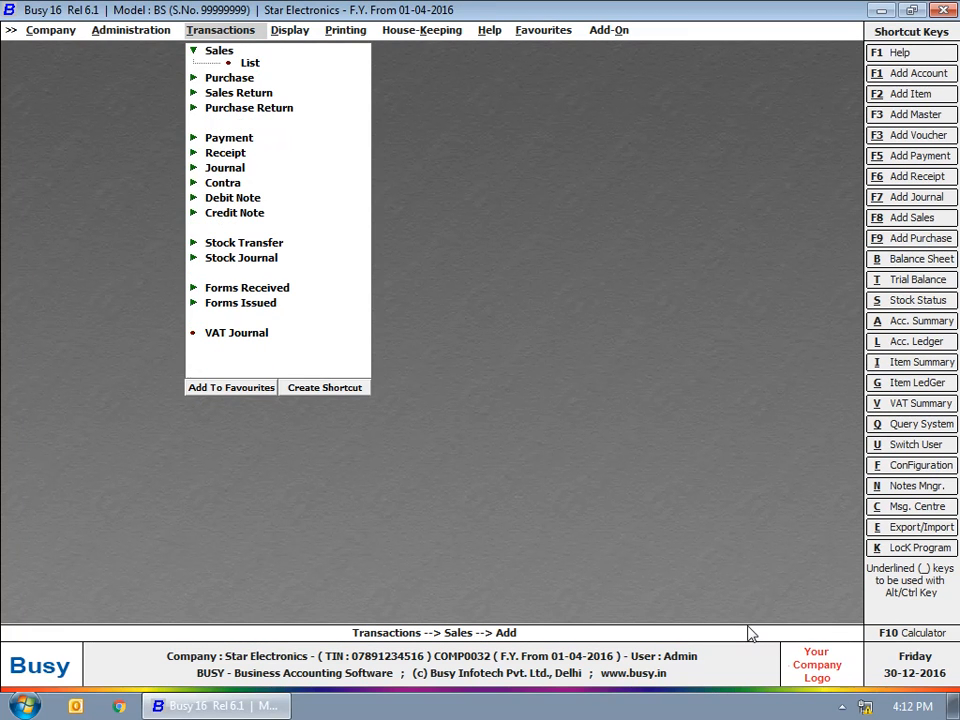
pyautogui.press('Escape')
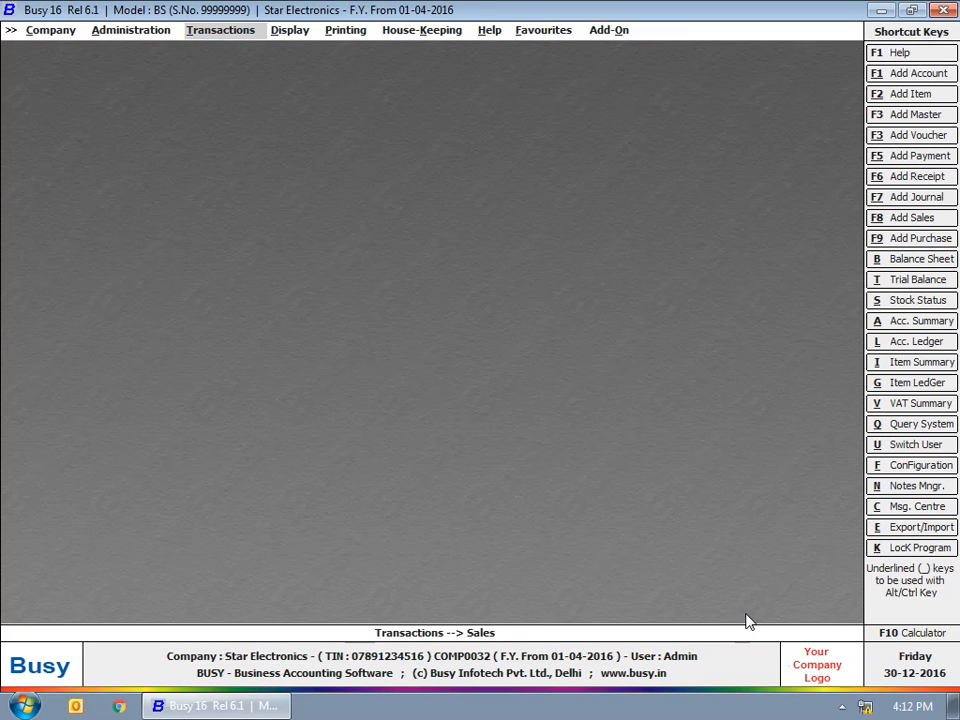